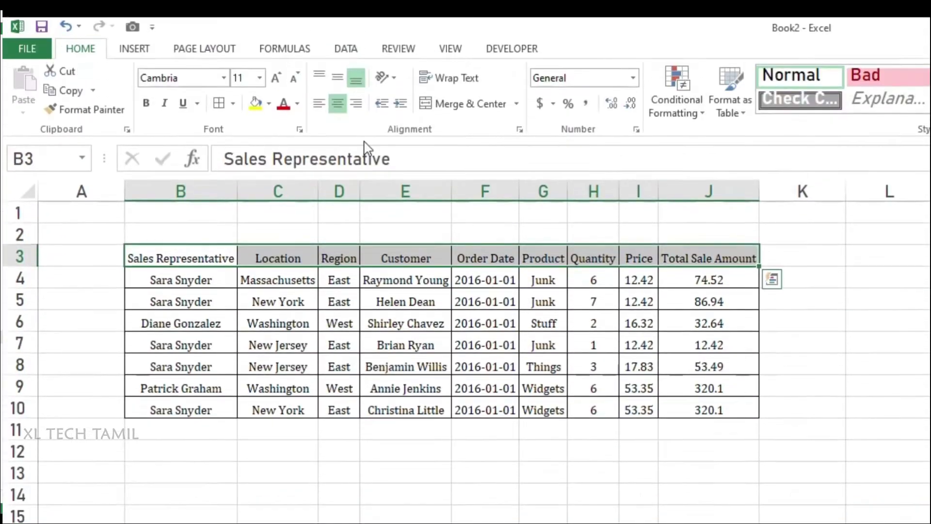
Style the header row B3:J3 with a dark blue-gray fill, white bold text and middle vertical alignment
click(155, 61)
click(297, 138)
click(297, 103)
click(295, 158)
click(146, 103)
click(337, 78)
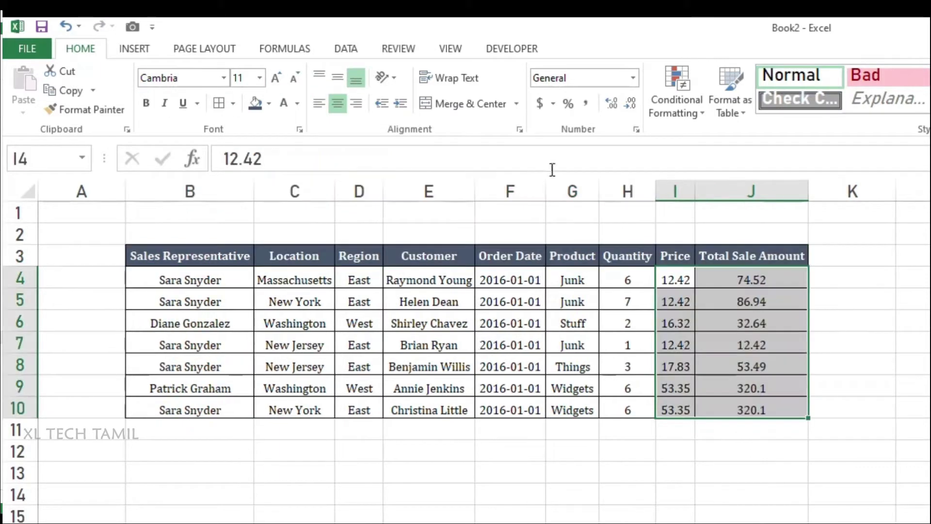
Apply the Accounting number format to I4:J10 and total J4:J10 in cell J11 with AutoSum
click(540, 104)
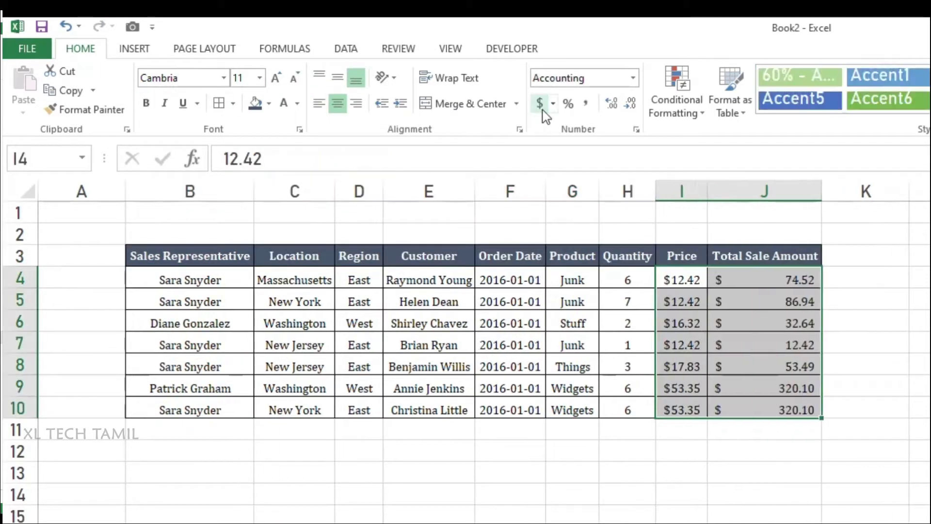
click(744, 427)
key(alt+=)
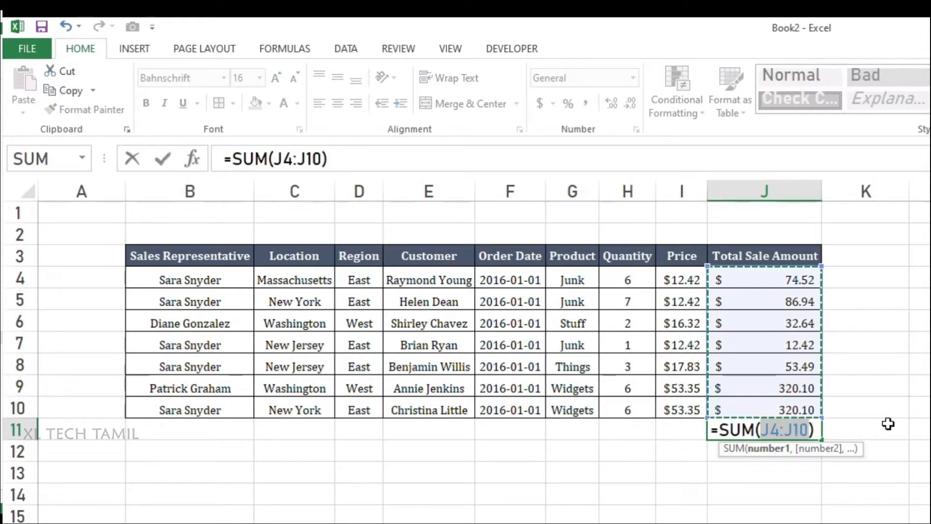
key(Return)
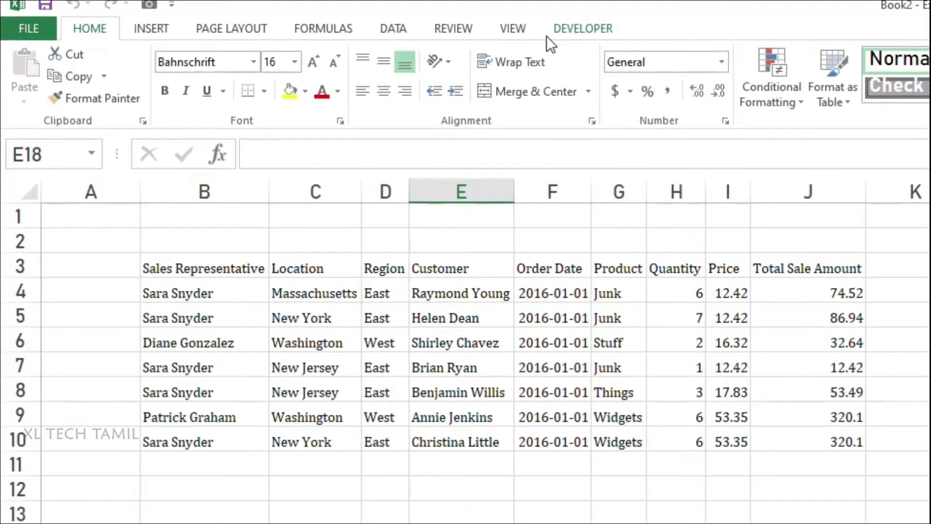
Set up a new macro recording named Formatting_1 with the shortcut Ctrl+Shift+A
click(576, 25)
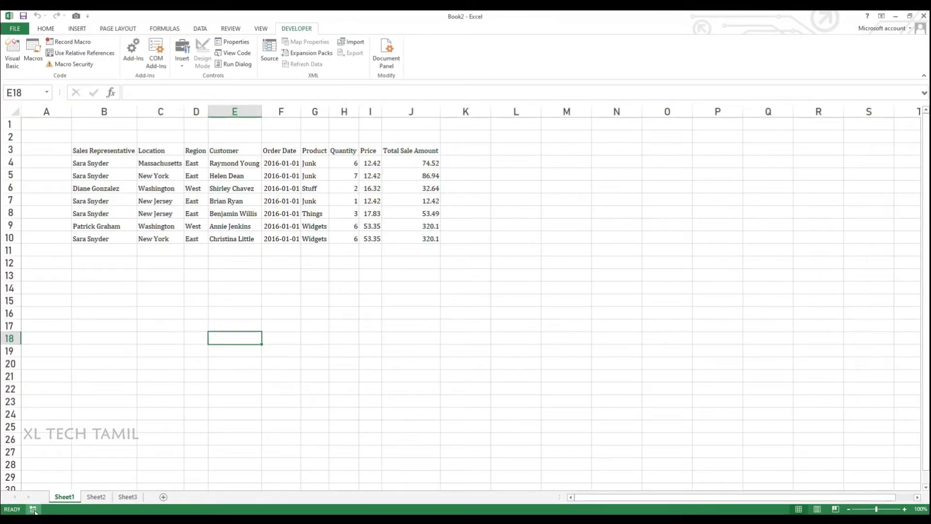
click(68, 42)
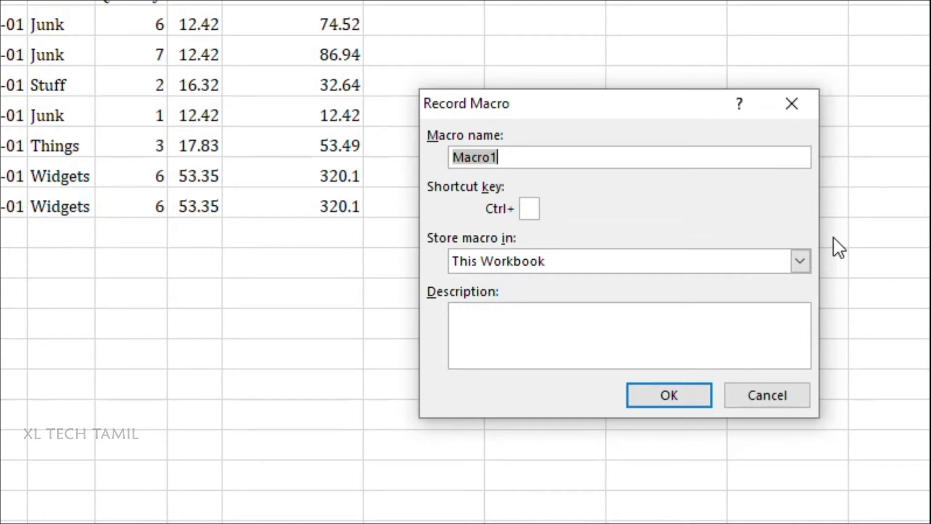
key(BackSpace)
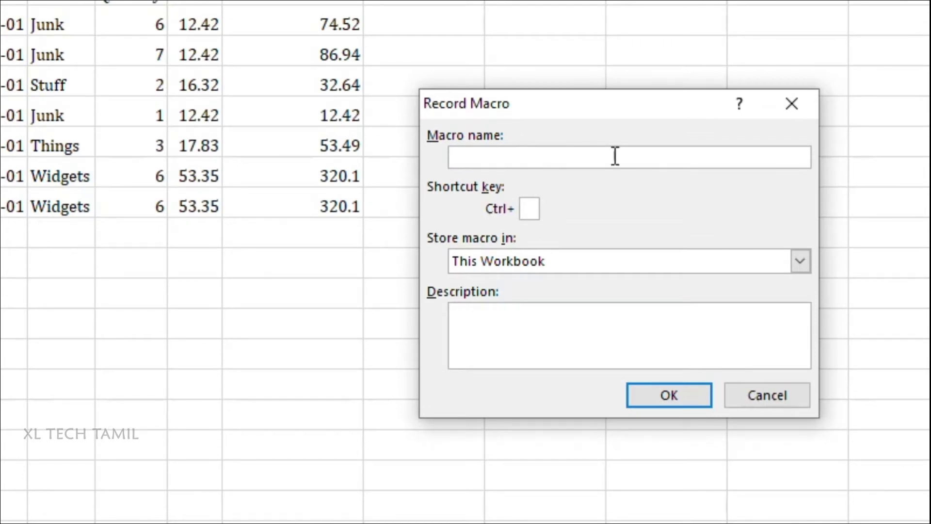
text(Formatting)
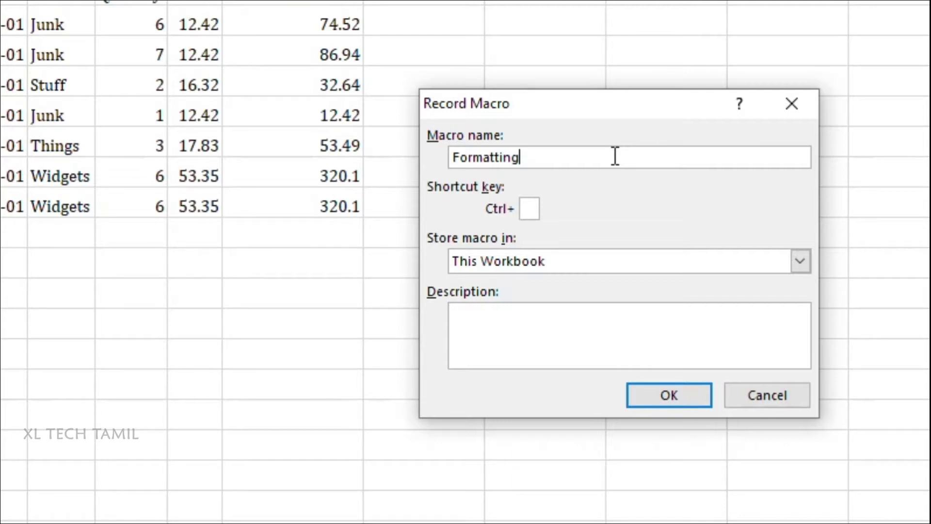
text(1)
click(648, 401)
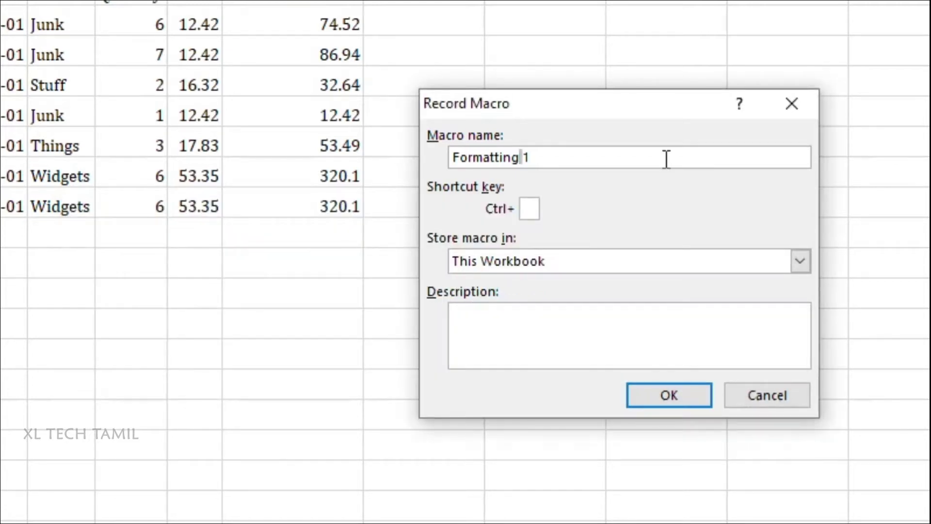
text(_)
click(528, 208)
text(A)
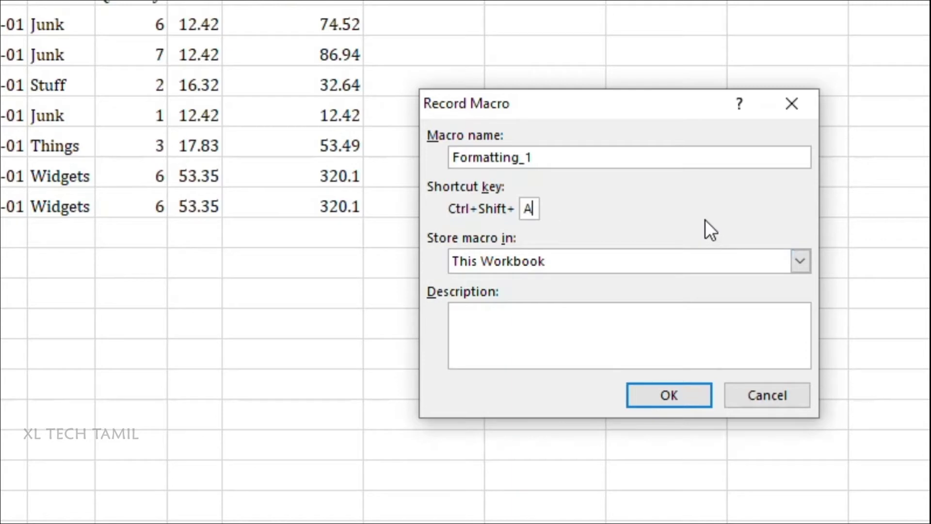
Store the macro in This Workbook, describe it as "Sale Data formatting Macro" and start recording
click(671, 263)
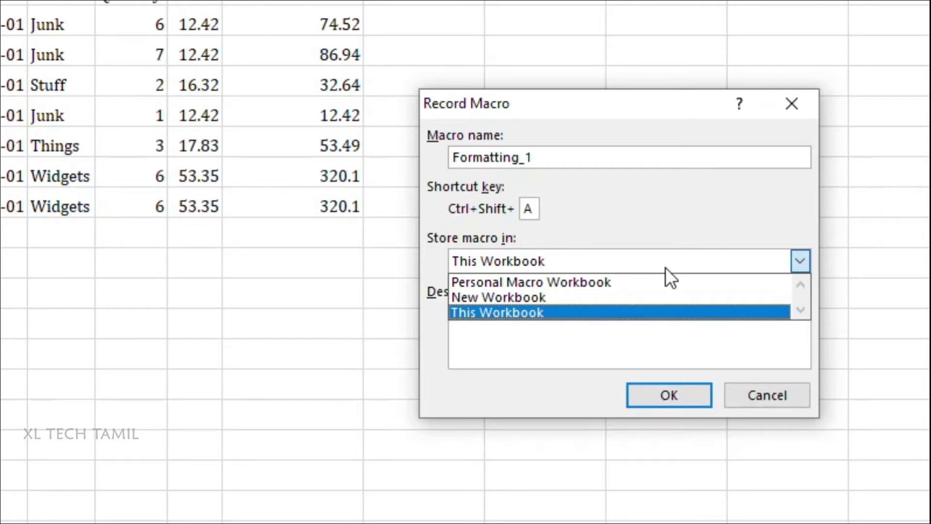
click(649, 311)
click(636, 327)
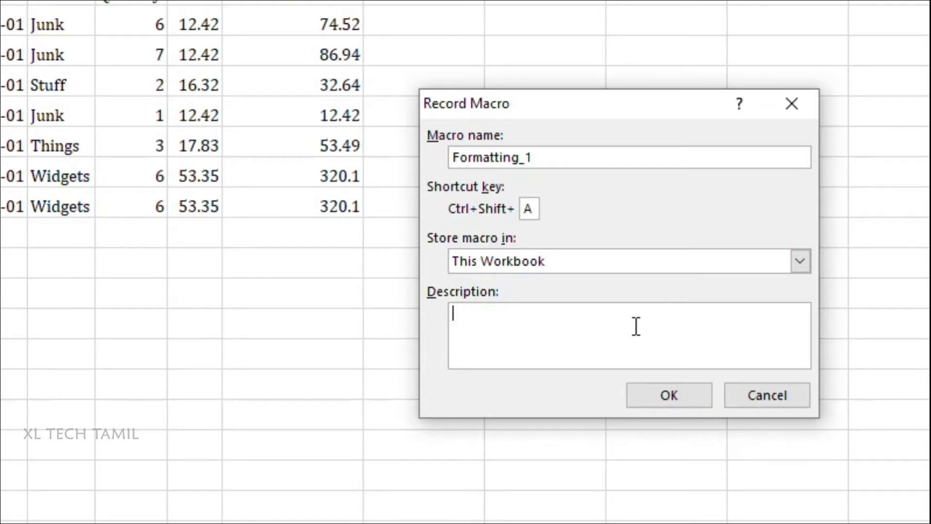
text(Sale Data formatting Macr)
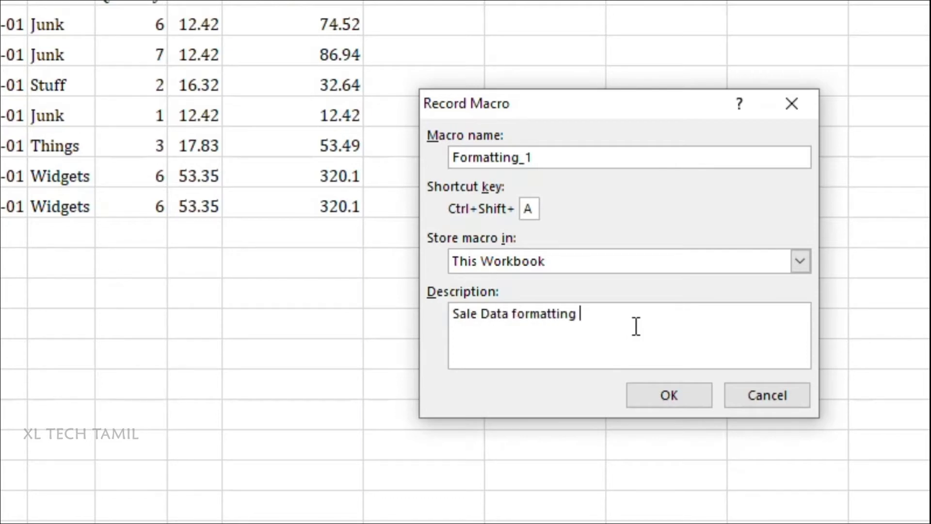
text(o)
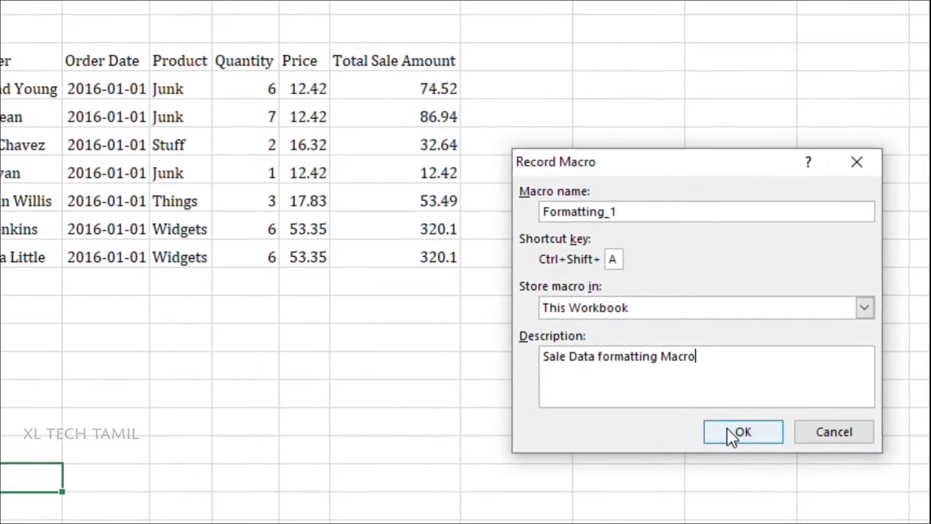
click(664, 393)
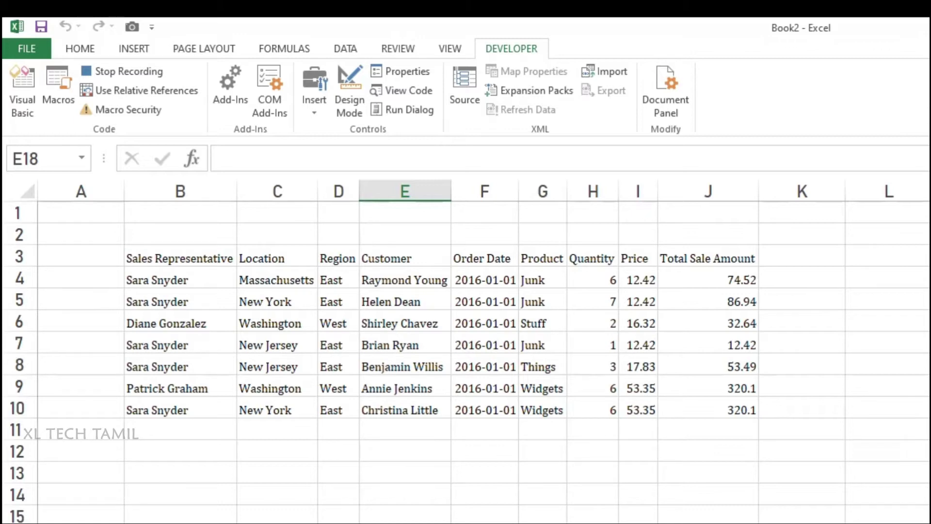
Apply all borders to the table range B3:J10 and center its contents horizontally
drag(185, 256, 708, 403)
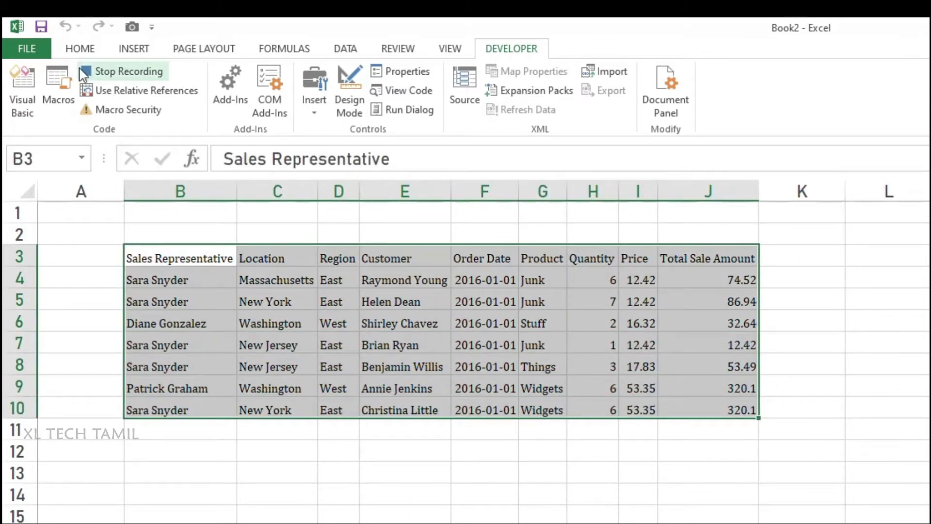
click(81, 50)
click(233, 103)
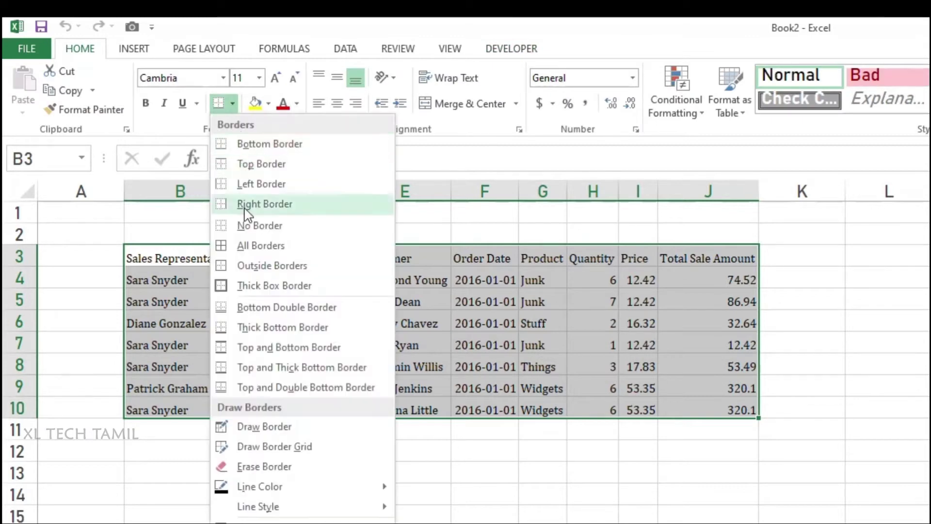
click(248, 245)
click(337, 103)
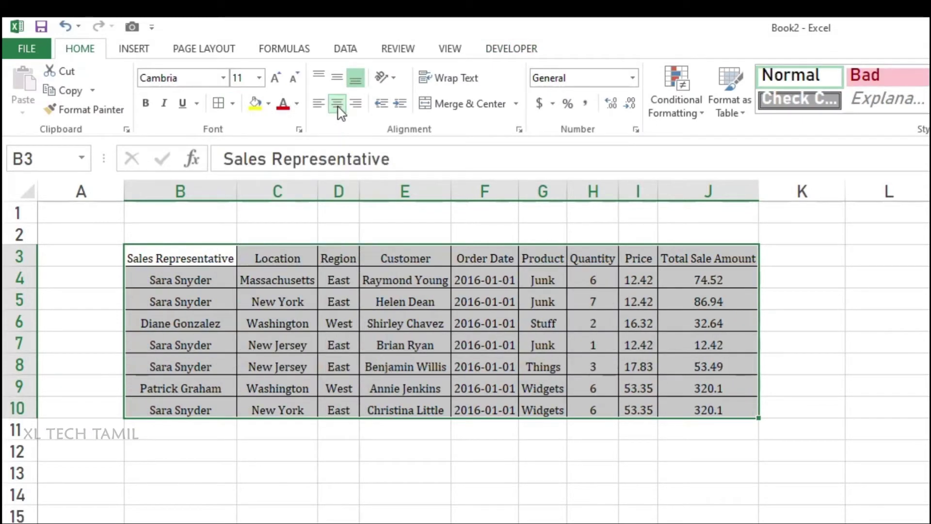
Format the header row B3:J3 with a dark blue-gray fill, white bold font and middle vertical alignment
drag(183, 262, 673, 253)
click(268, 103)
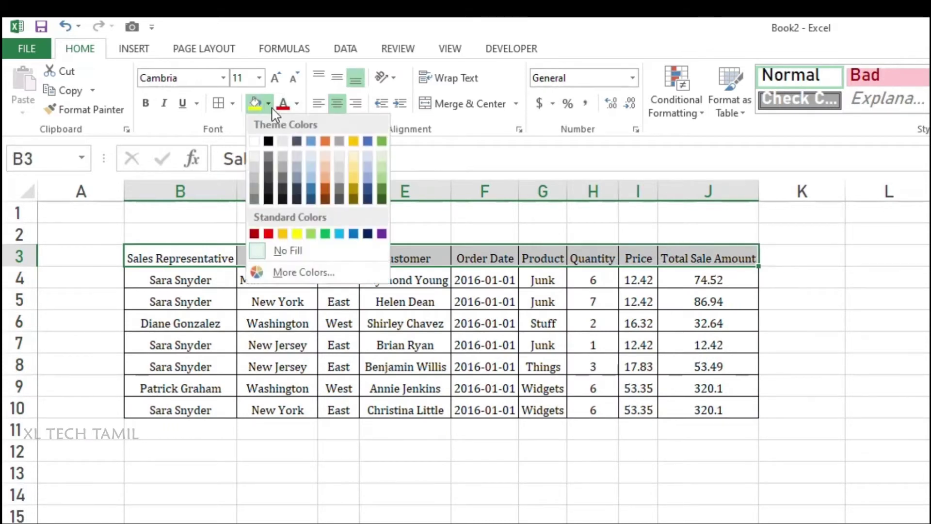
click(296, 141)
click(297, 103)
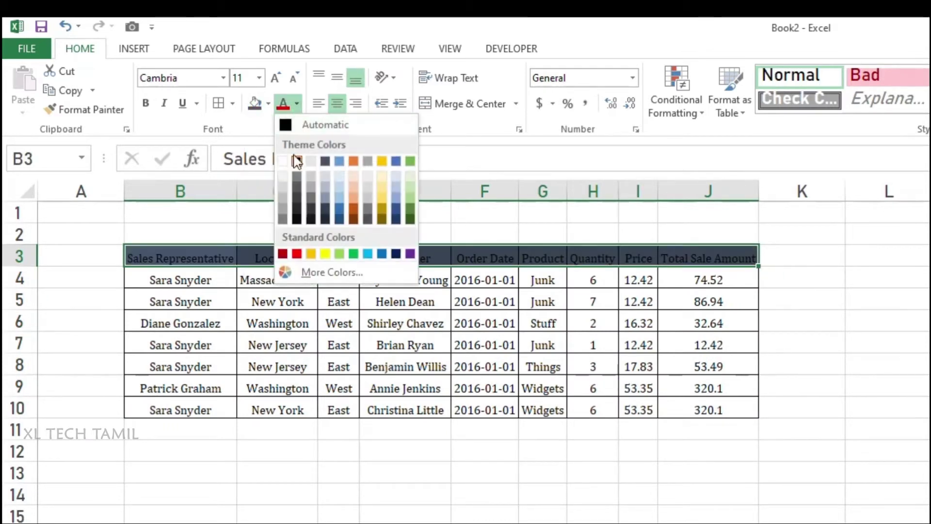
click(283, 161)
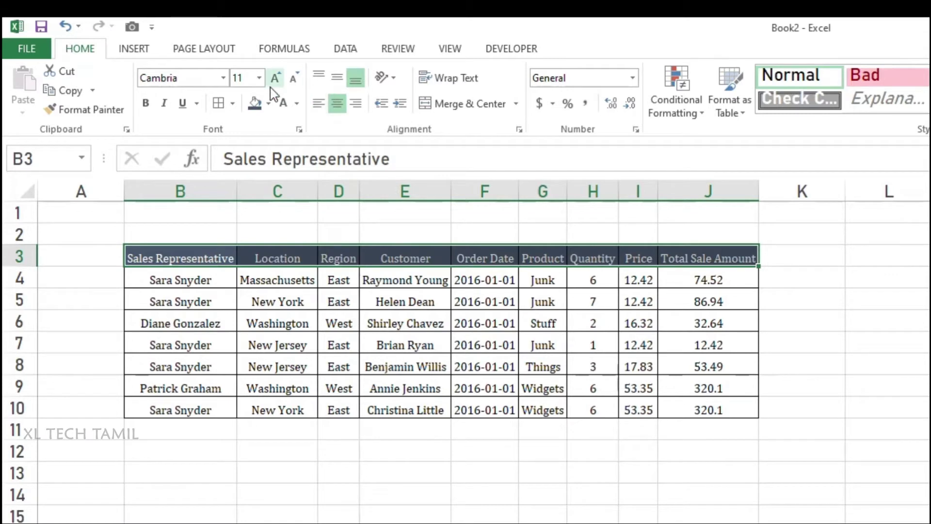
click(146, 103)
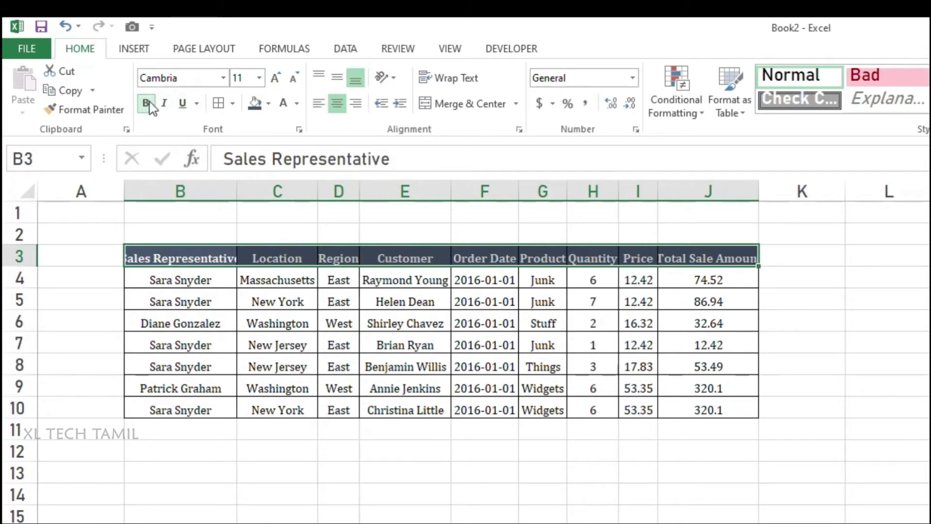
click(337, 79)
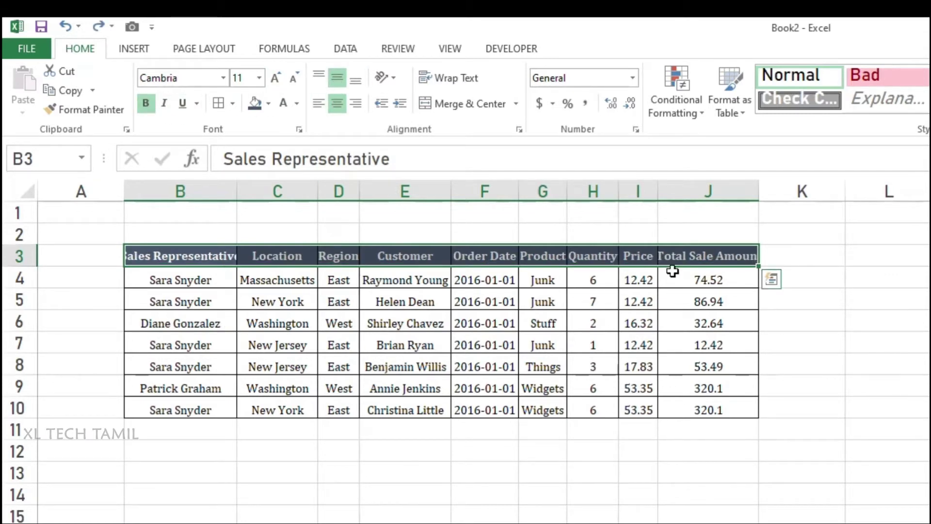
AutoFit the column widths of the whole sheet and apply the Accounting number format to I4:J10
click(30, 190)
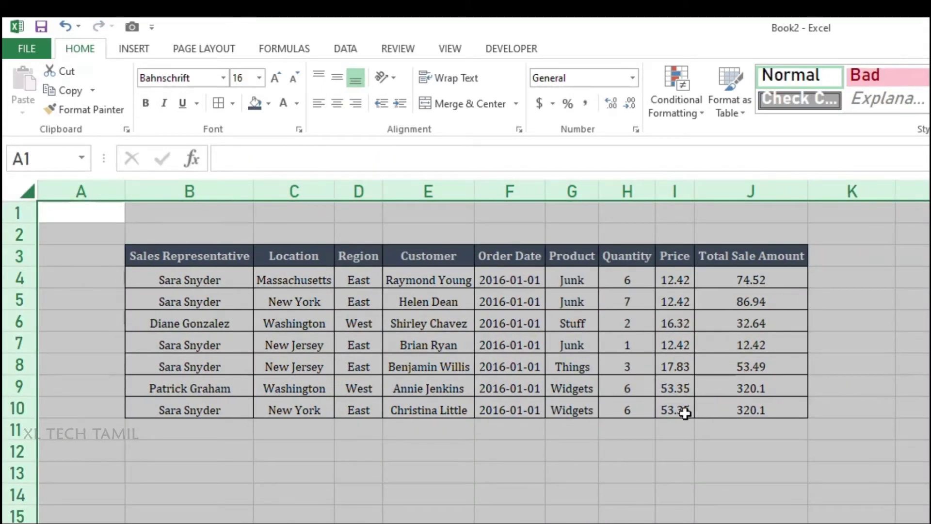
click(711, 424)
drag(682, 280, 713, 406)
click(542, 107)
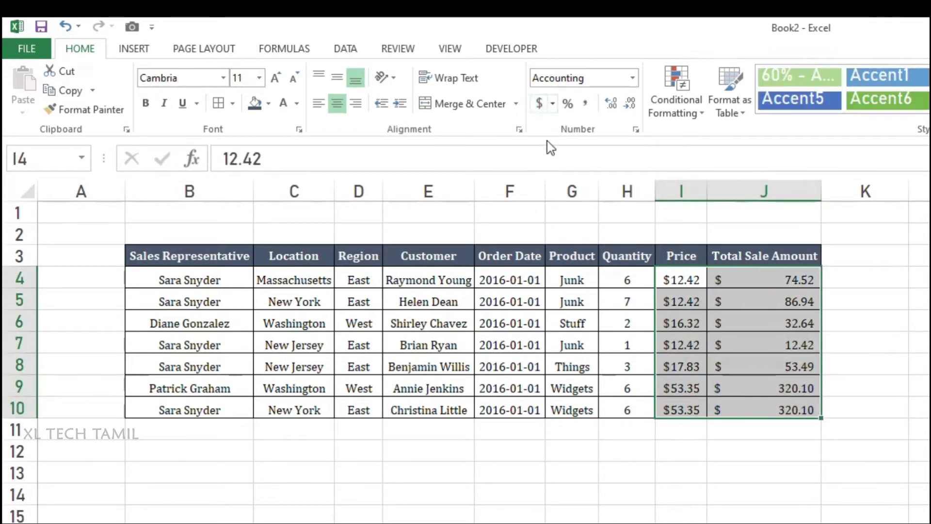
Total J4:J10 in cell J11 with AutoSum and give that cell a top and double bottom border
click(742, 426)
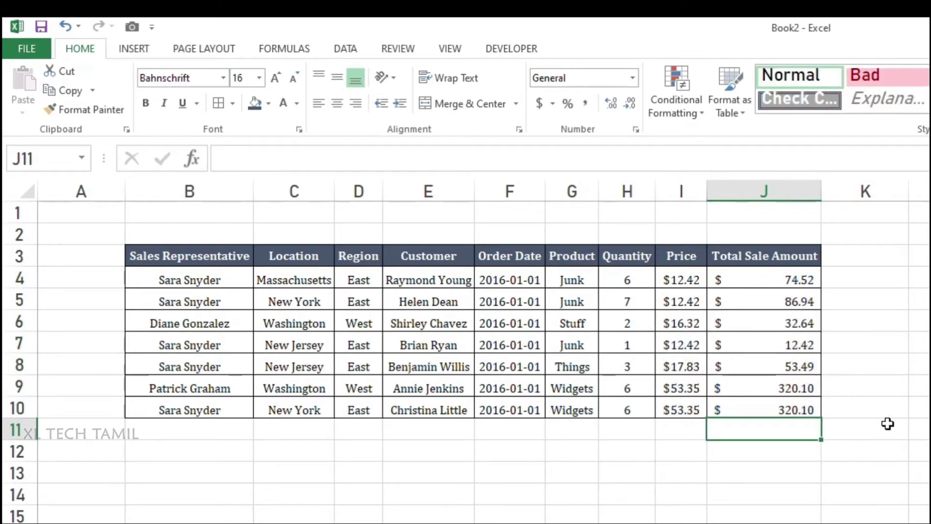
key(alt+equal)
key(Return)
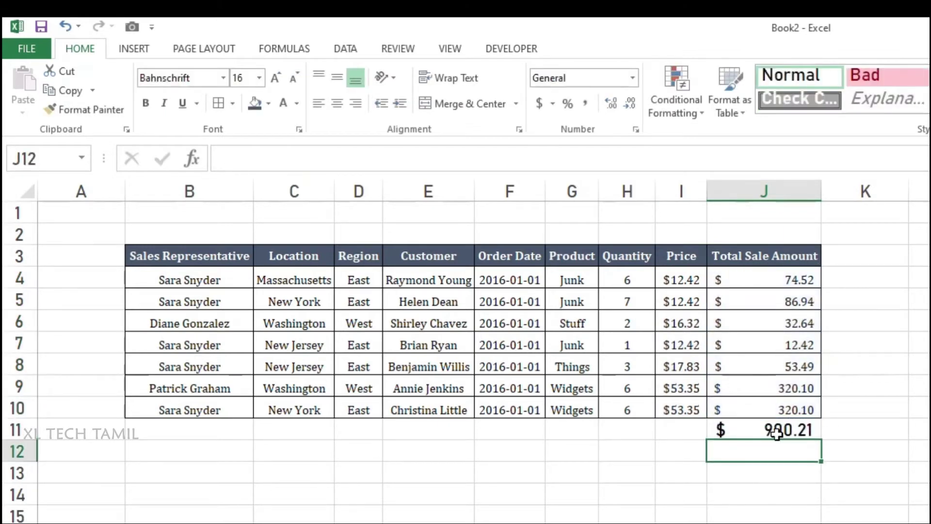
click(798, 430)
click(233, 104)
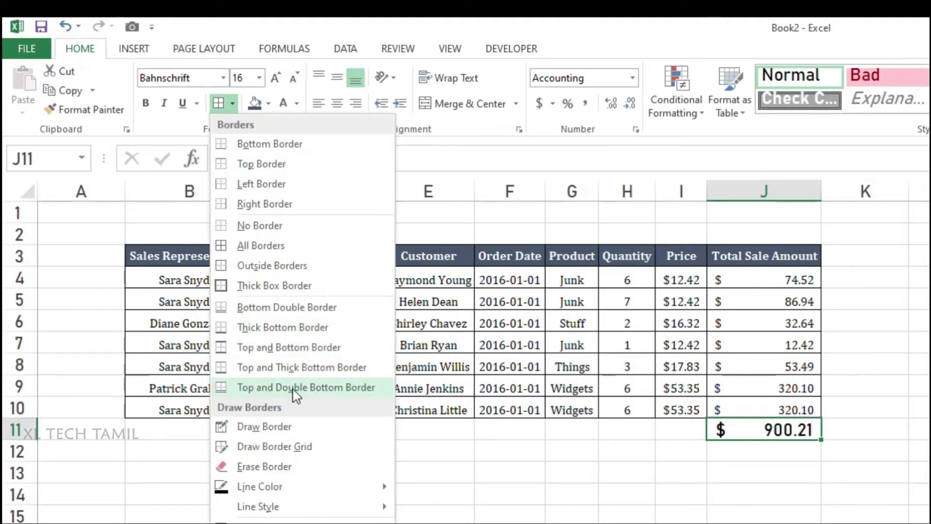
click(340, 388)
click(803, 500)
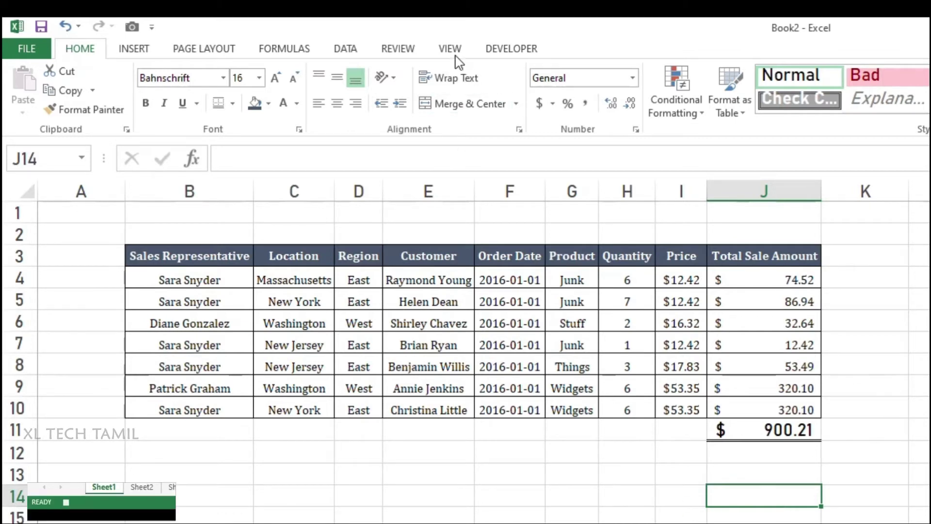
Stop the macro recording and run the Formatting_1 macro on Sheet2
click(510, 51)
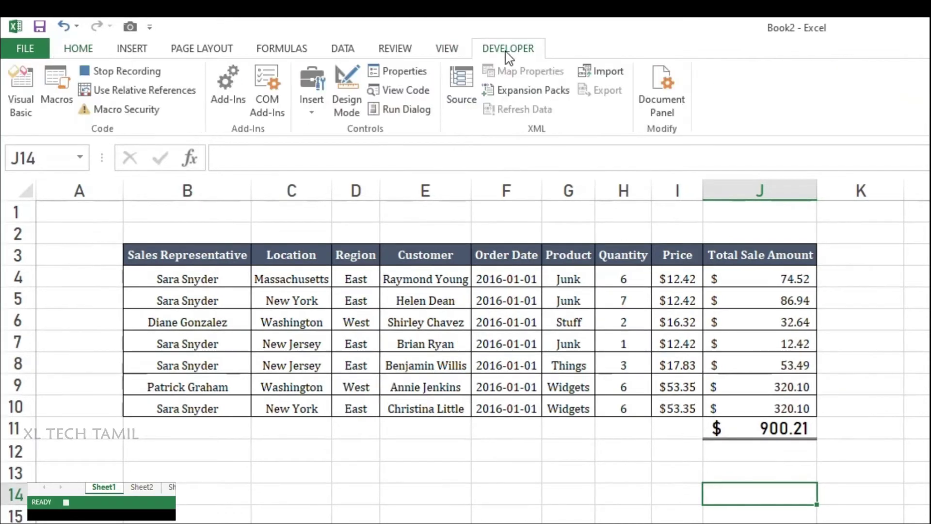
click(127, 71)
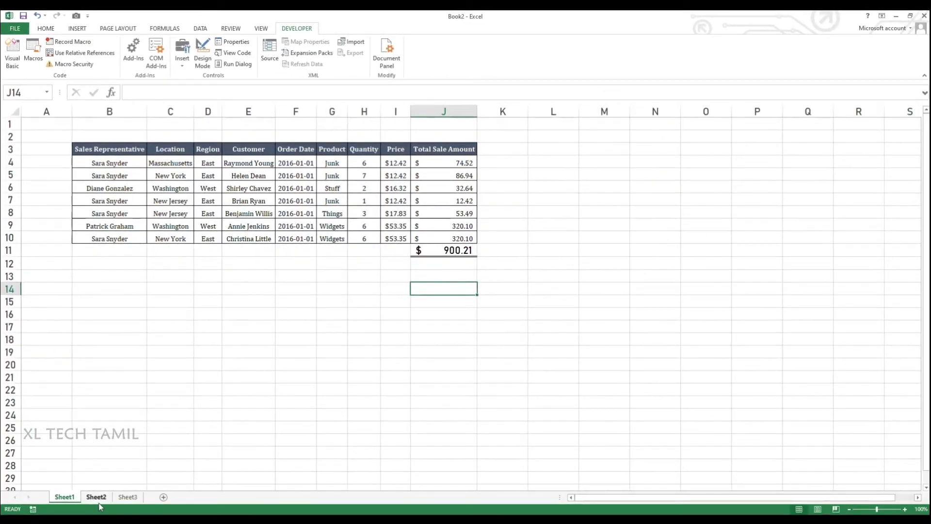
click(96, 497)
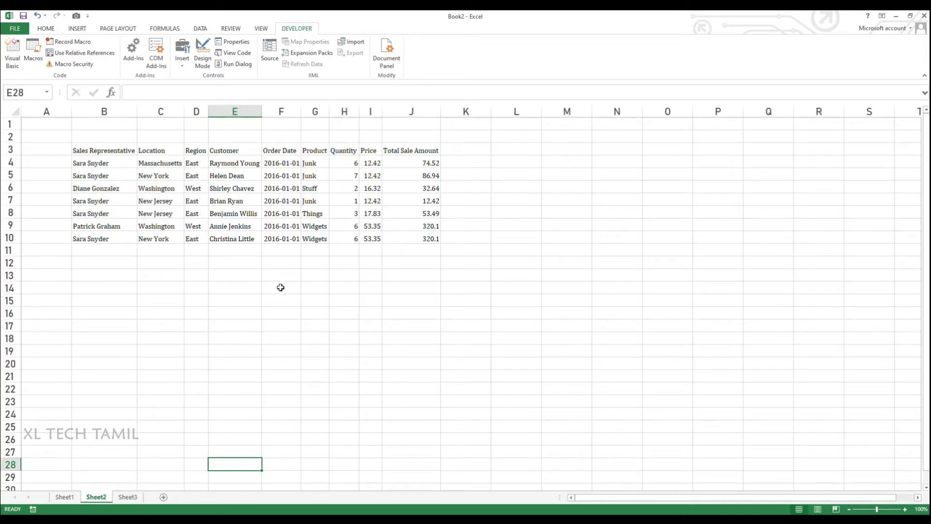
key(ctrl+q)
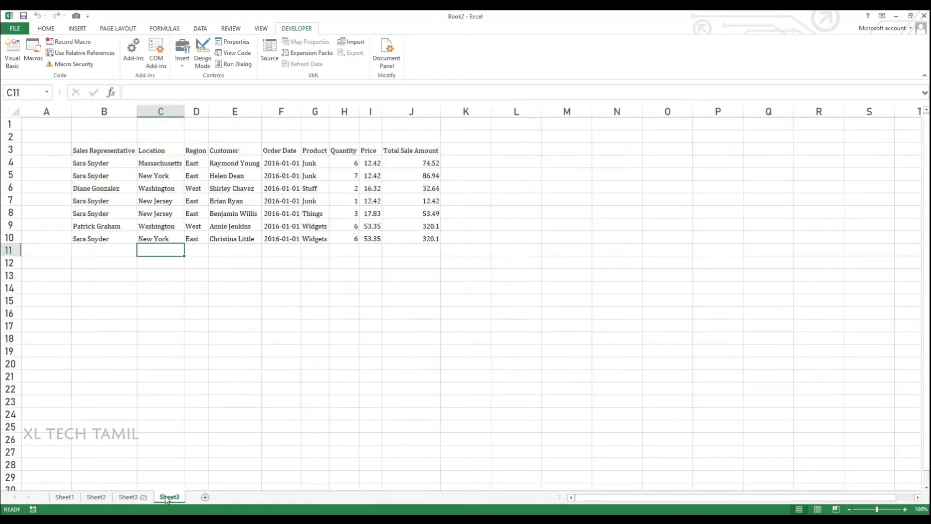
Move Sheet3 ahead of Sheet3 (2) in the sheet order and run the Formatting_1 macro on Sheet3
drag(169, 496, 131, 497)
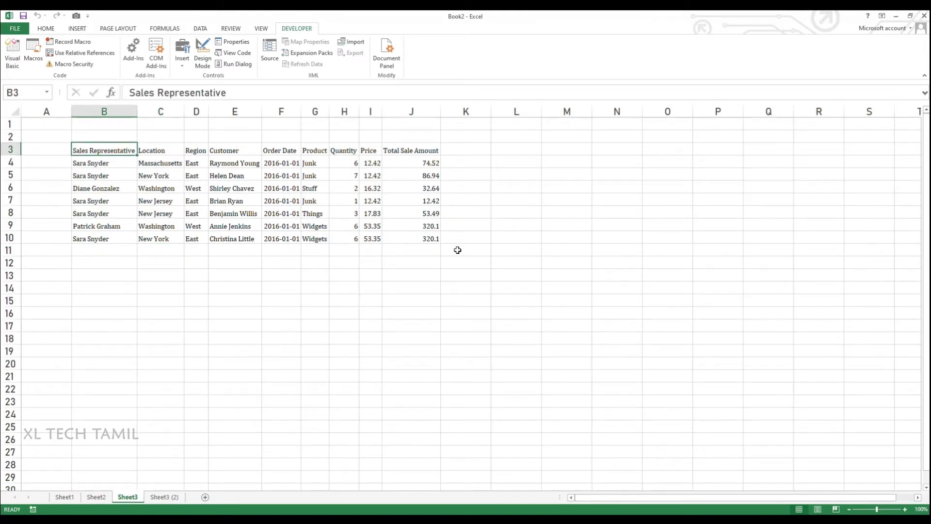
key(alt+F8)
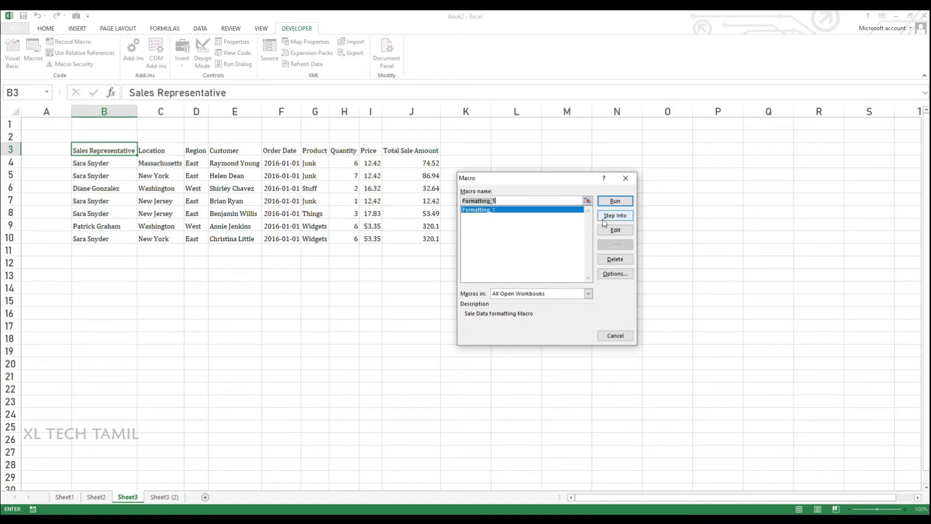
click(623, 204)
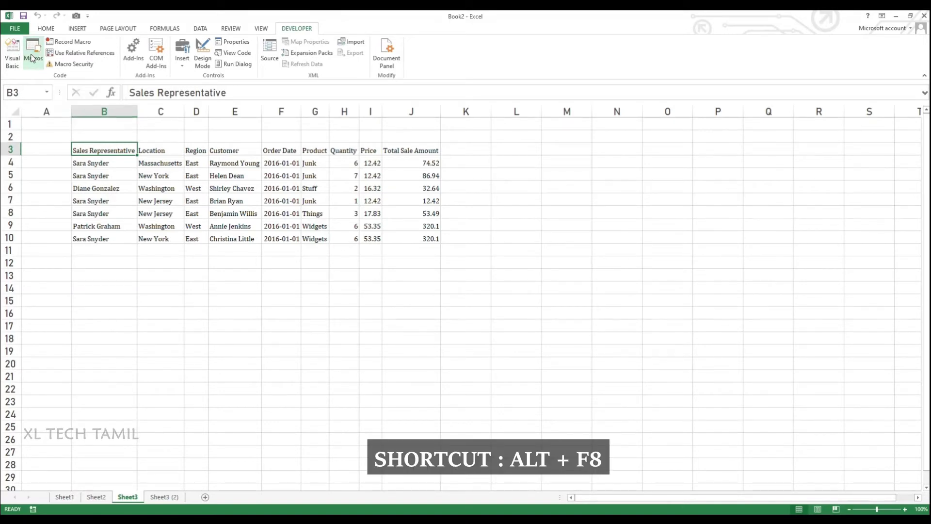
key(alt+F8)
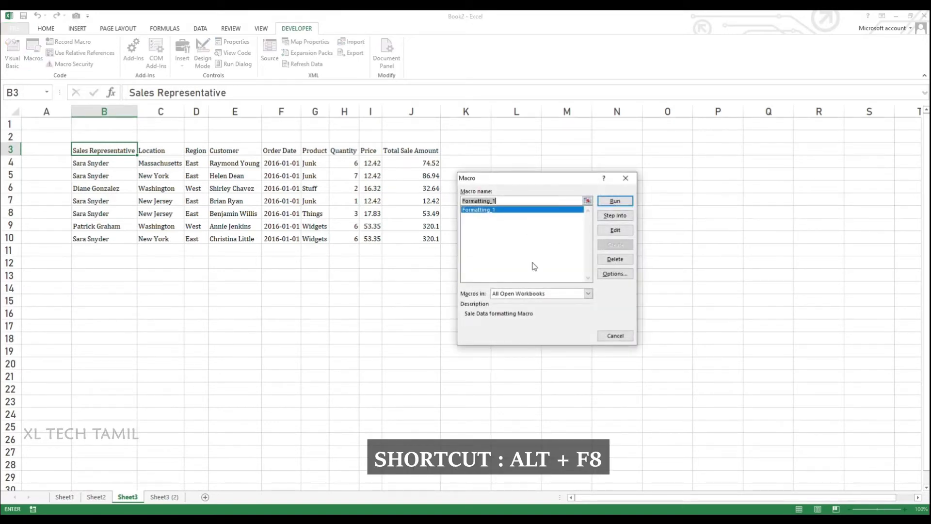
click(616, 201)
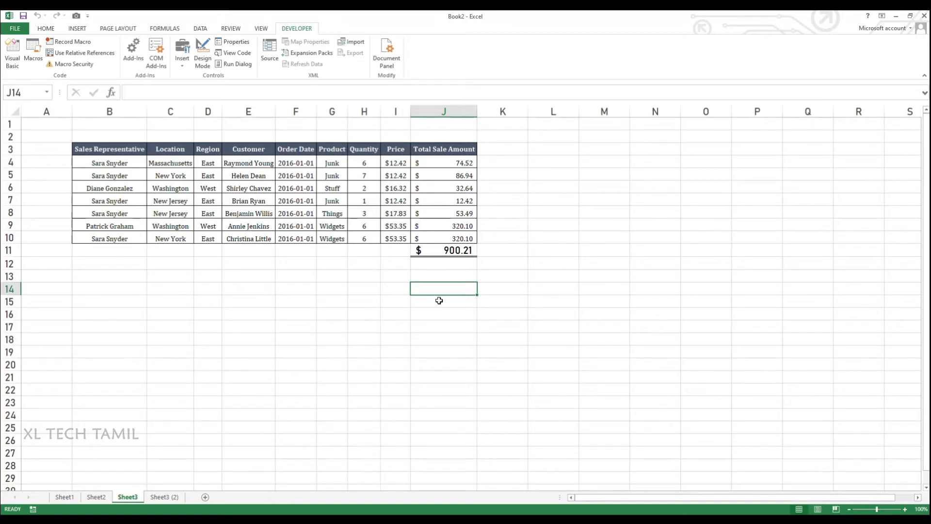
Copy the data row B10:J10 on Sheet3 (2) into row 11 and run the Formatting_1 macro on that sheet
click(167, 498)
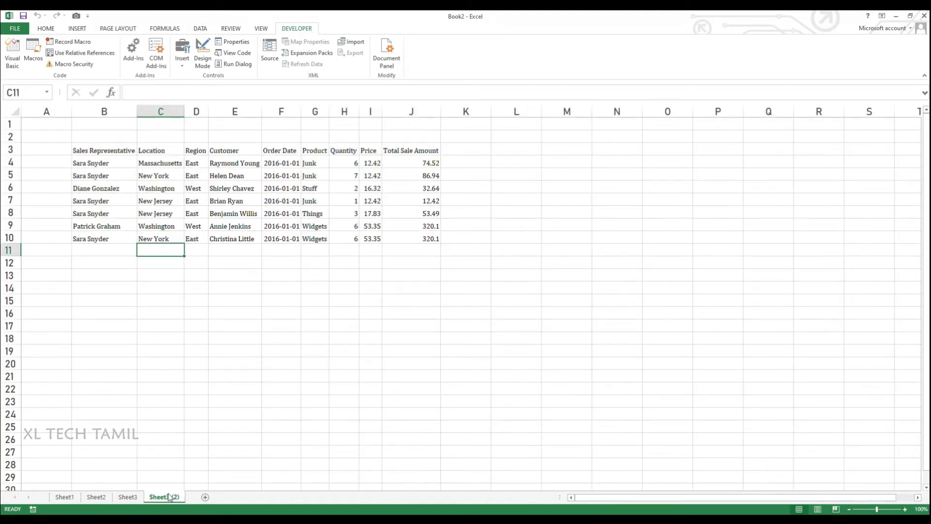
drag(89, 237, 403, 240)
key(ctrl+c)
click(104, 252)
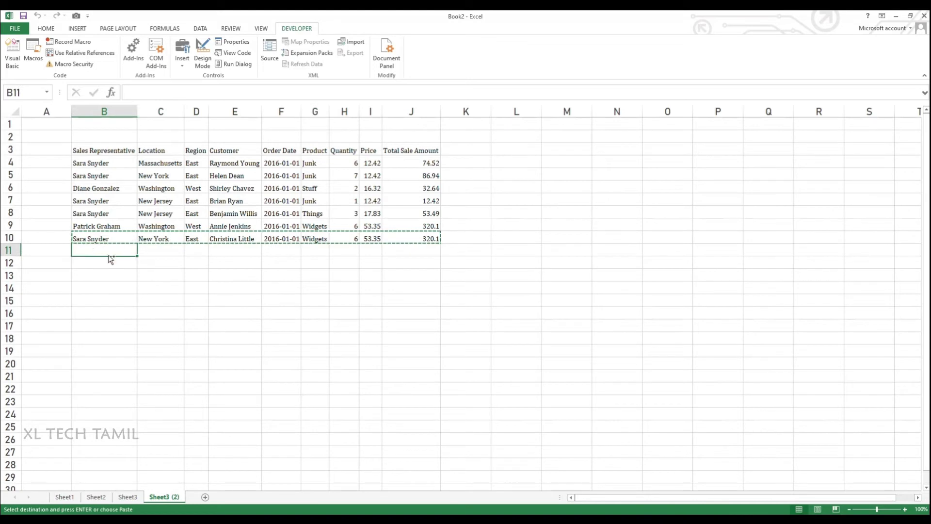
key(ctrl+v)
key(Escape)
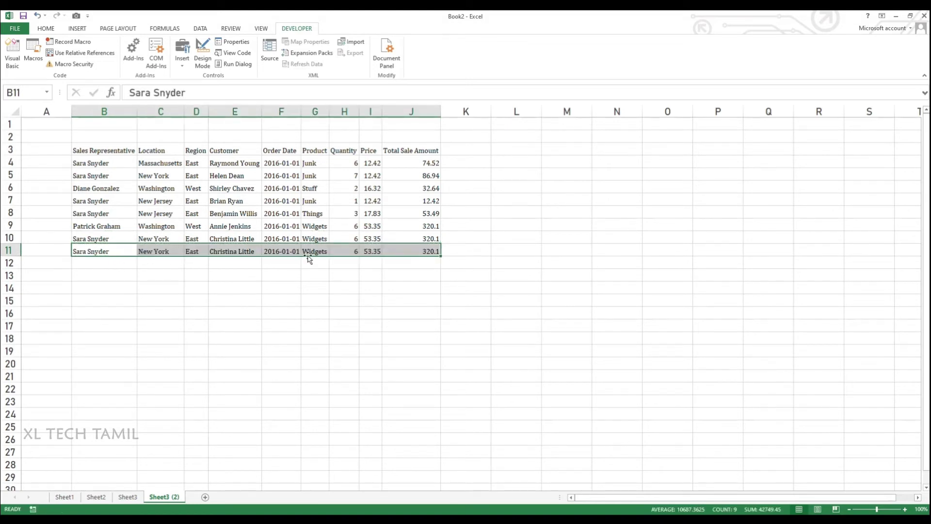
key(alt+F8)
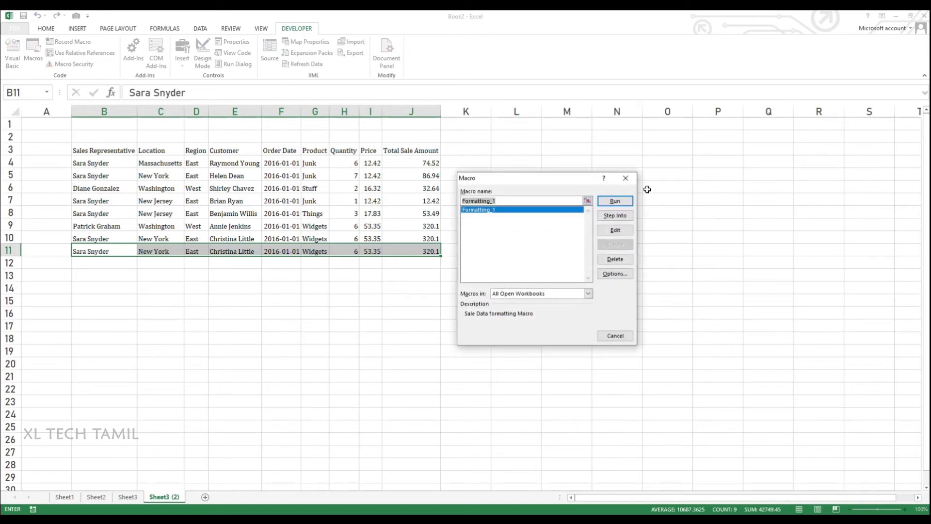
click(613, 201)
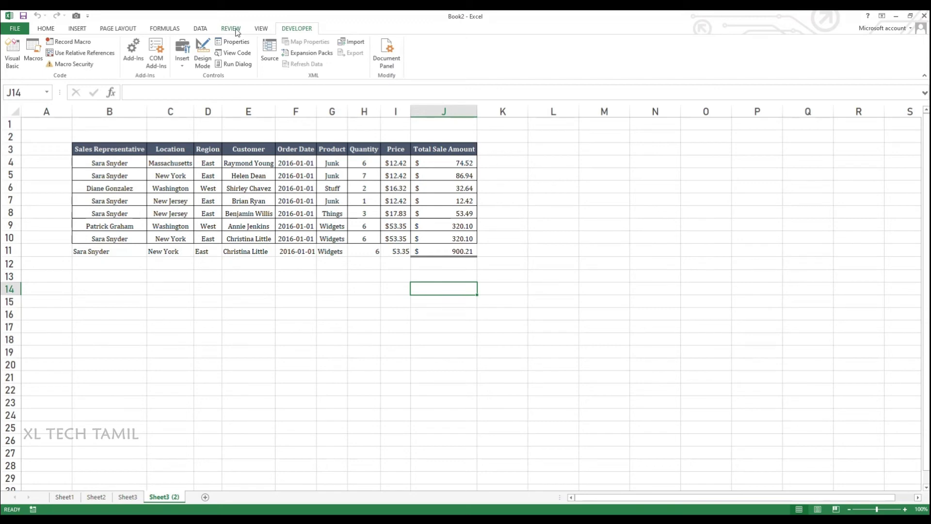
Examine the recorded Formatting_1 code in Module1 of the Visual Basic editor, including its fixed cell ranges, and return to the worksheet
click(11, 60)
double_click(42, 84)
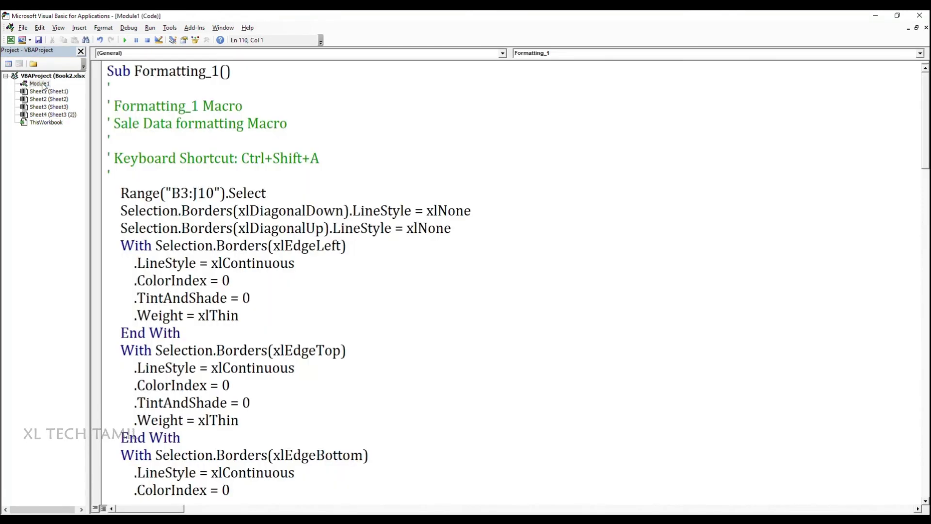
scroll(313, 216, down, 13)
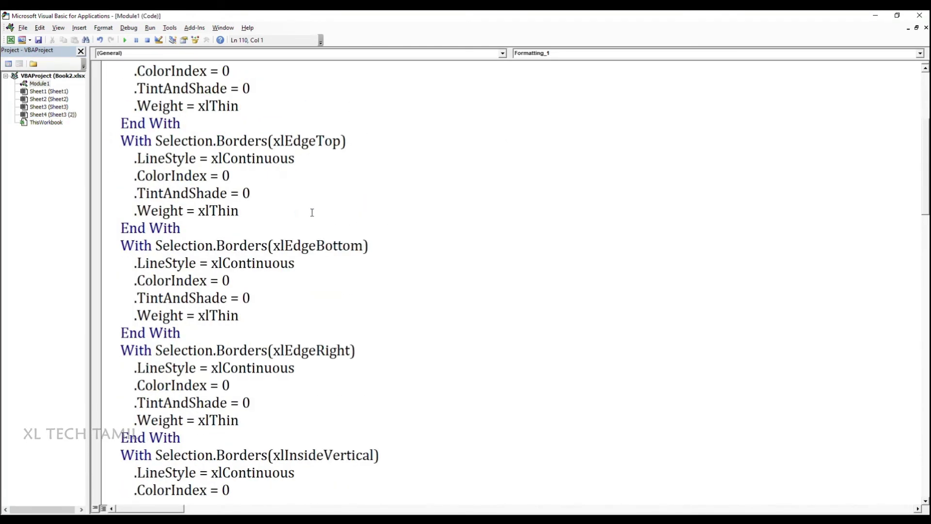
scroll(313, 220, up, 13)
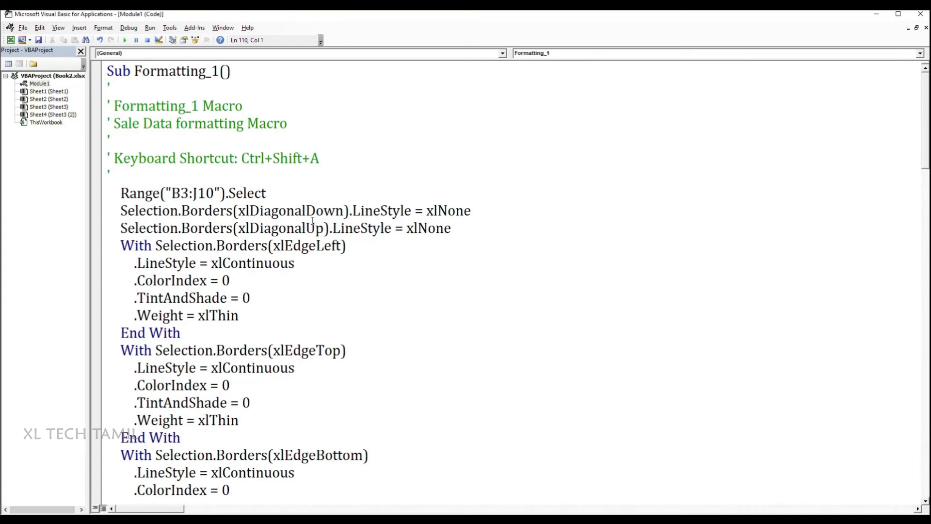
key(alt+F11)
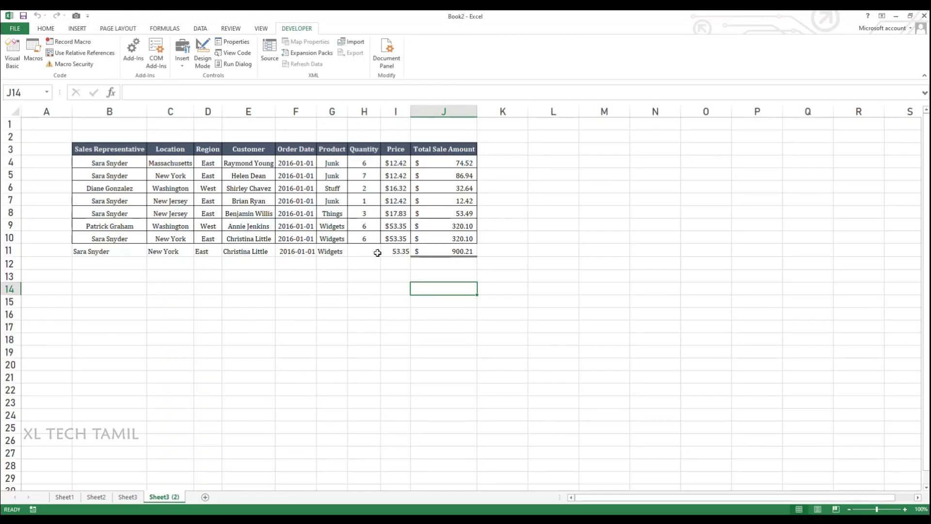